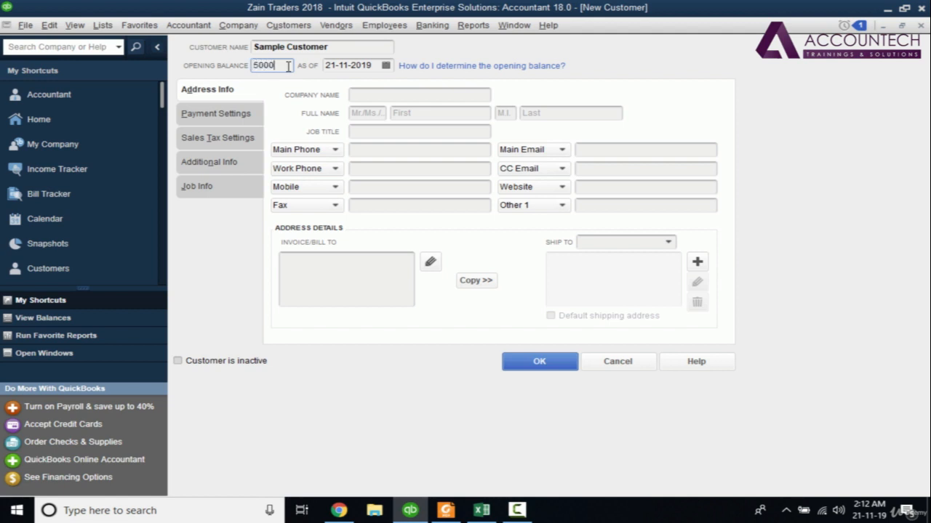
# - Save the new customer Sample Customer with an opening balance of 500,000 as of 21-11-2019
pyautogui.press('Tab')
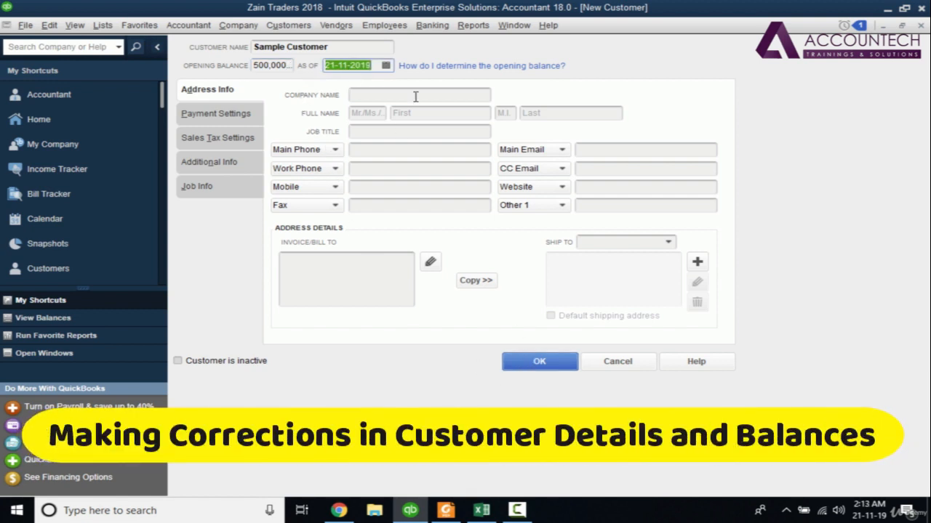
pyautogui.click(545, 361)
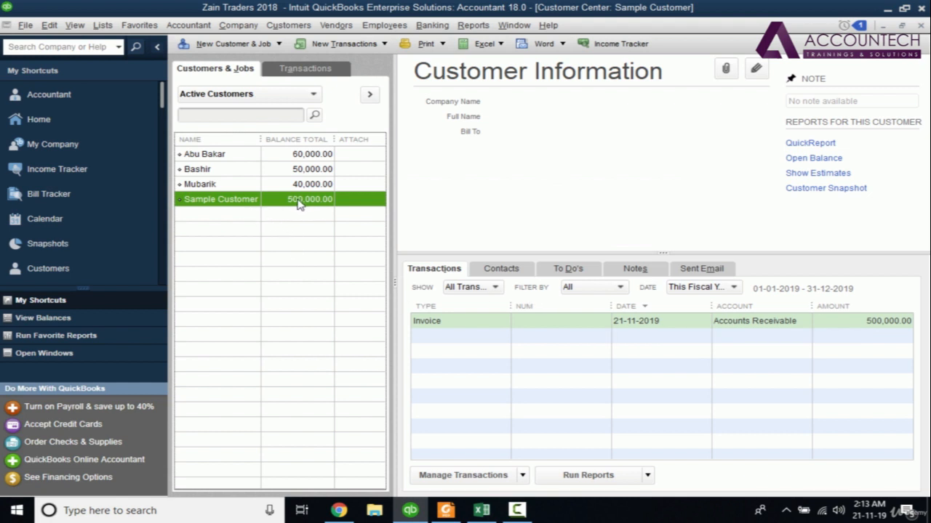
pyautogui.rightClick(248, 204)
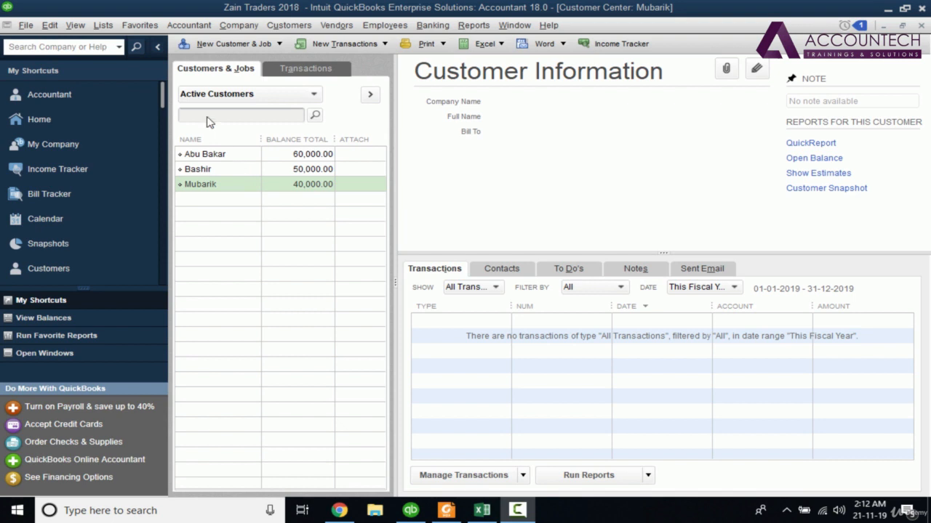
# - Create a customer named Sample Customer with an opening balance of 500,000 dated 21-11-2019
pyautogui.click(233, 43)
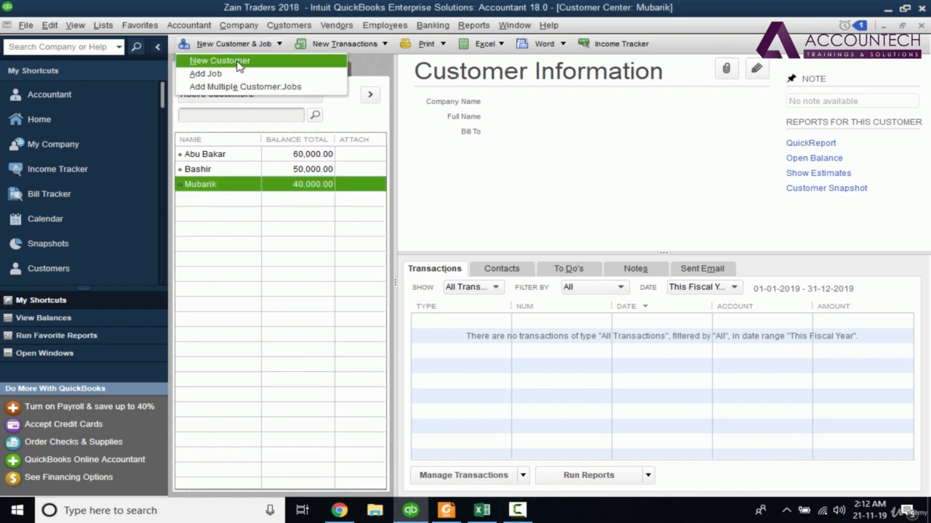
pyautogui.click(239, 64)
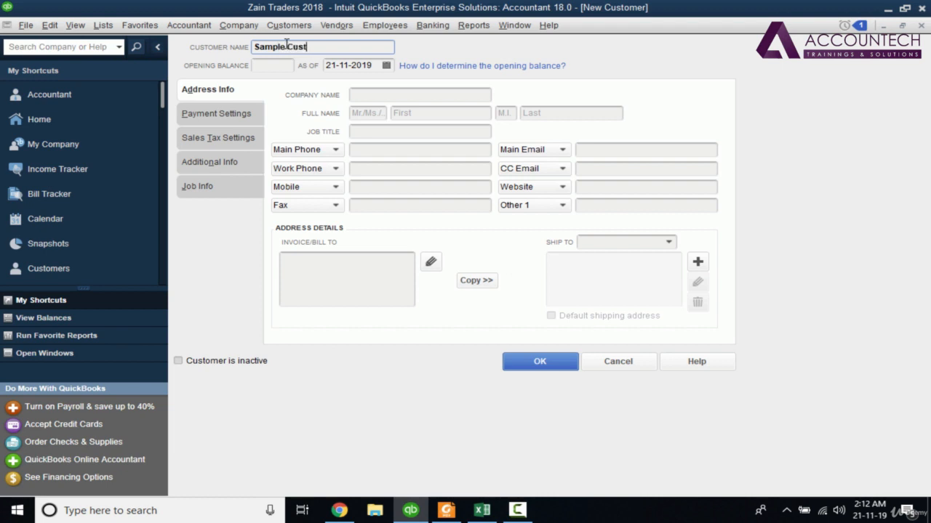
pyautogui.press('Tab')
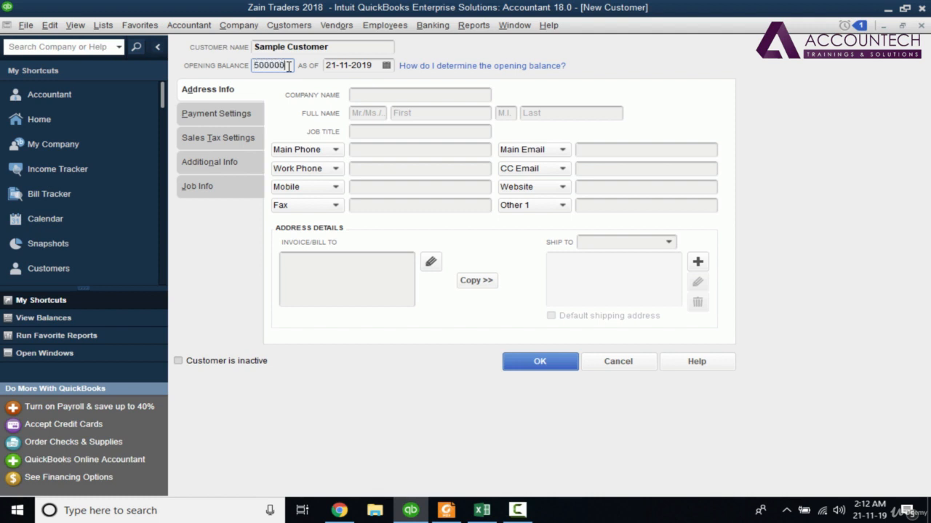
pyautogui.press('Tab')
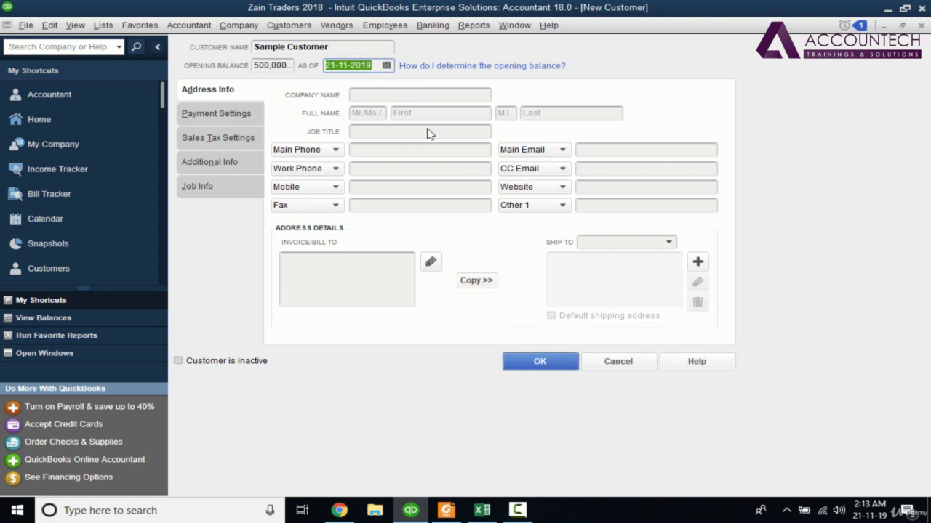
pyautogui.click(550, 370)
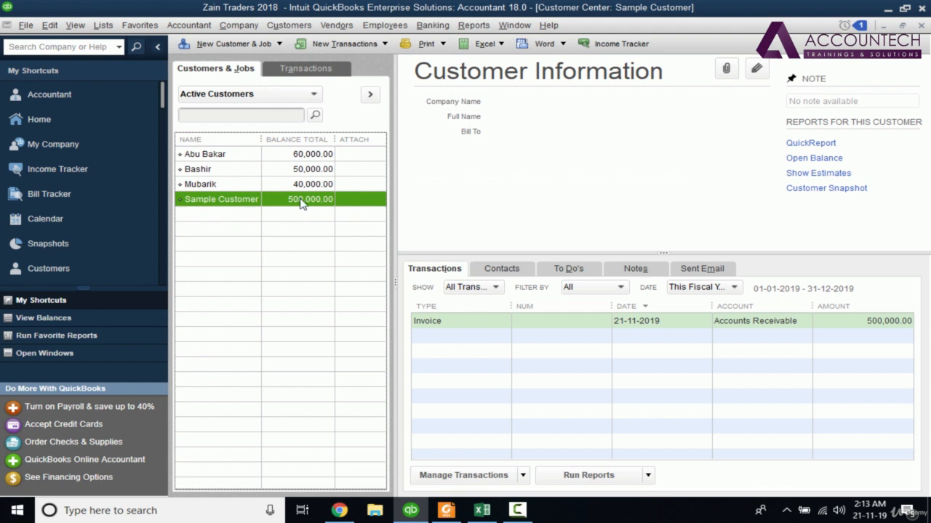
# - Try to delete Sample Customer from the customer list while its opening balance invoice still exists
pyautogui.rightClick(247, 203)
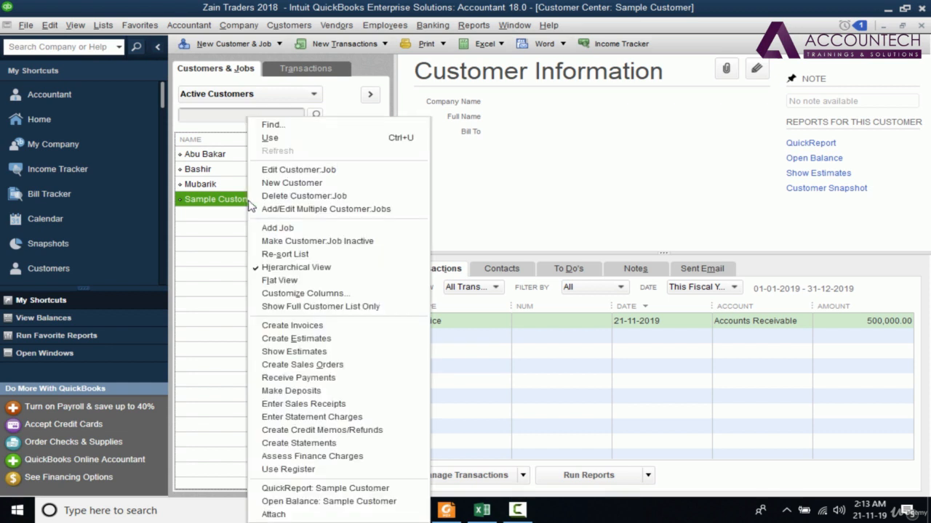
pyautogui.click(300, 202)
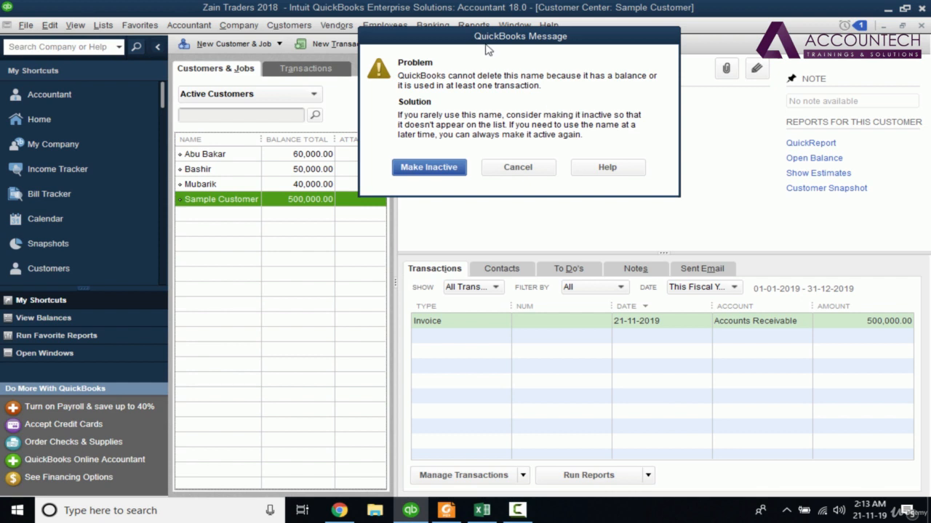
pyautogui.moveTo(481, 40); pyautogui.dragTo(464, 24)
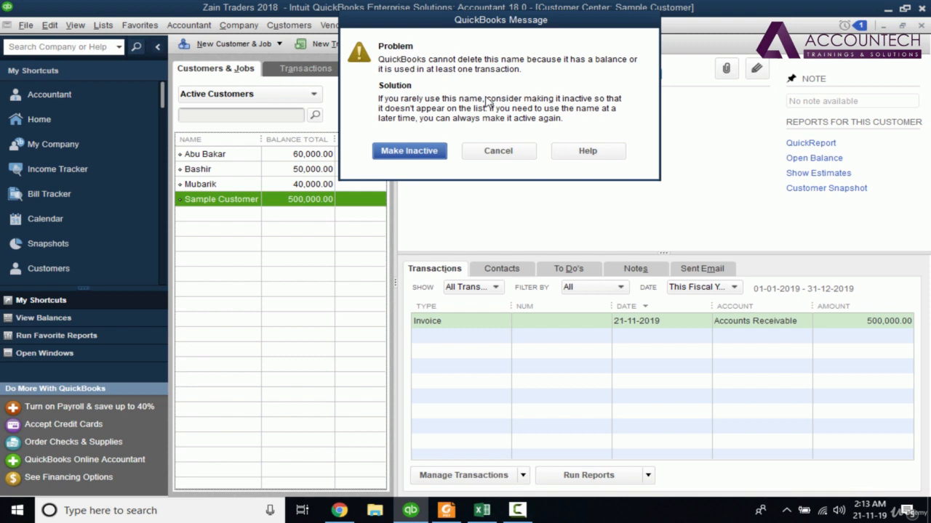
pyautogui.click(498, 150)
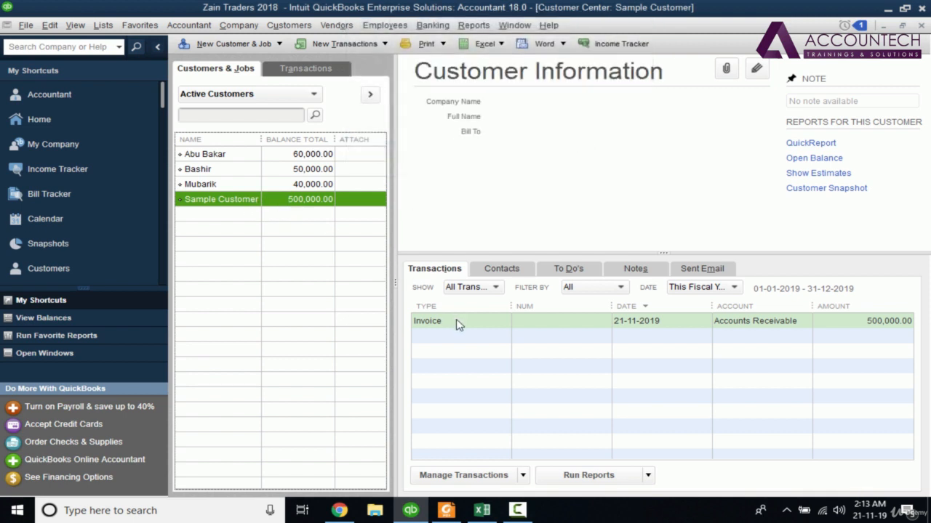
# - List Sample Customer's transactions showing All Transactions, with the filter and the date range both set to All
pyautogui.click(500, 326)
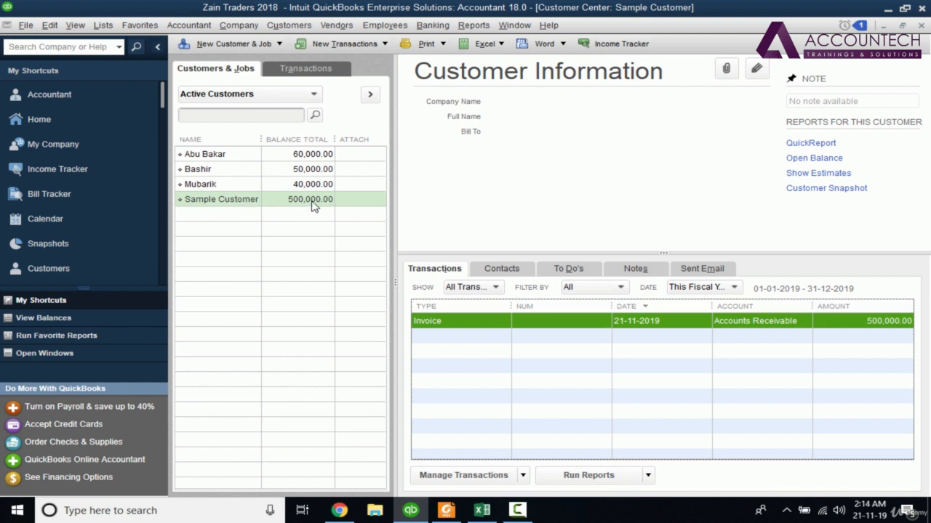
pyautogui.click(250, 184)
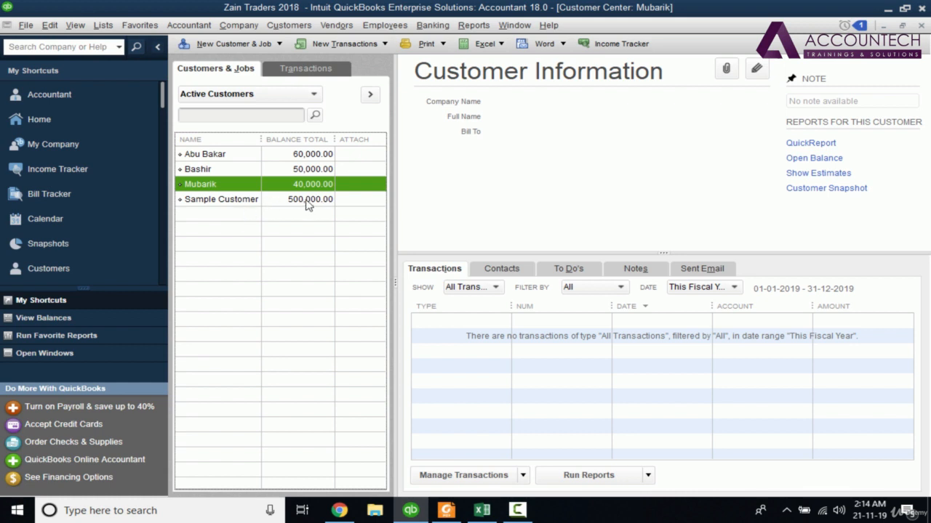
pyautogui.click(217, 205)
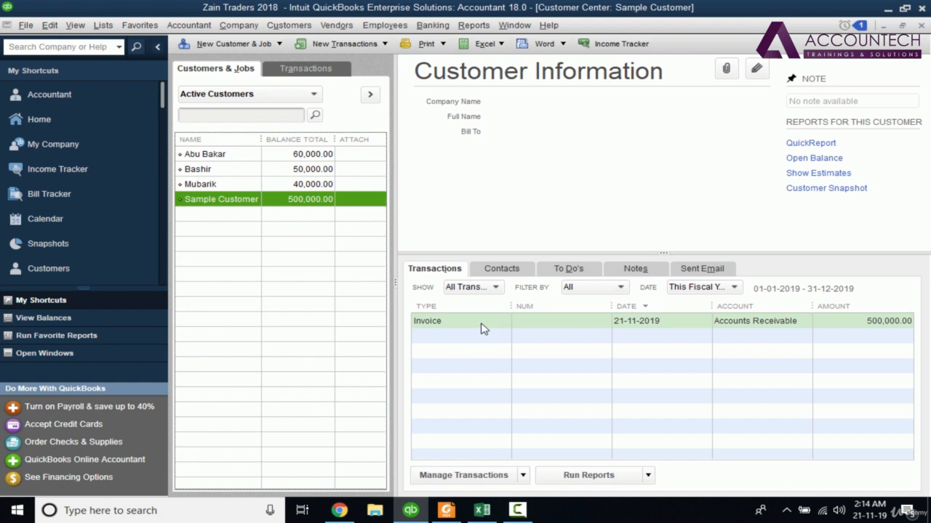
pyautogui.click(494, 287)
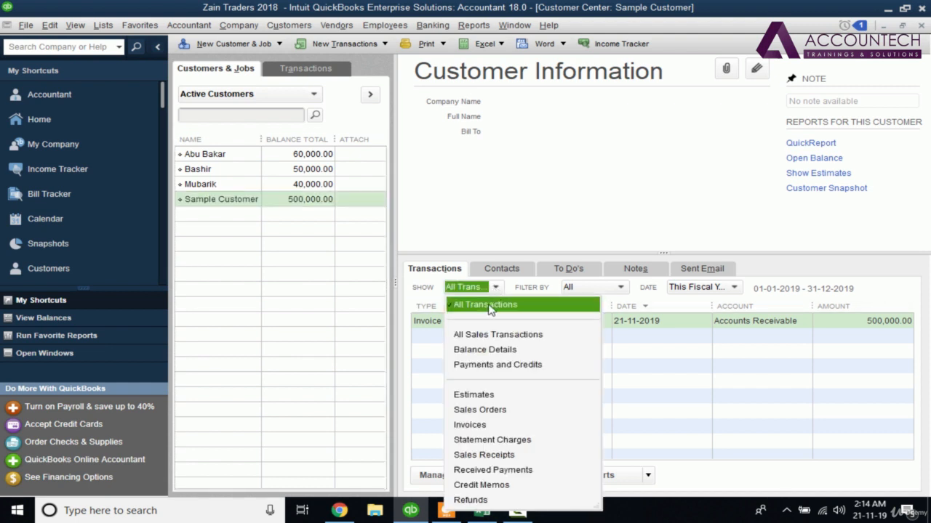
pyautogui.click(481, 305)
pyautogui.click(622, 290)
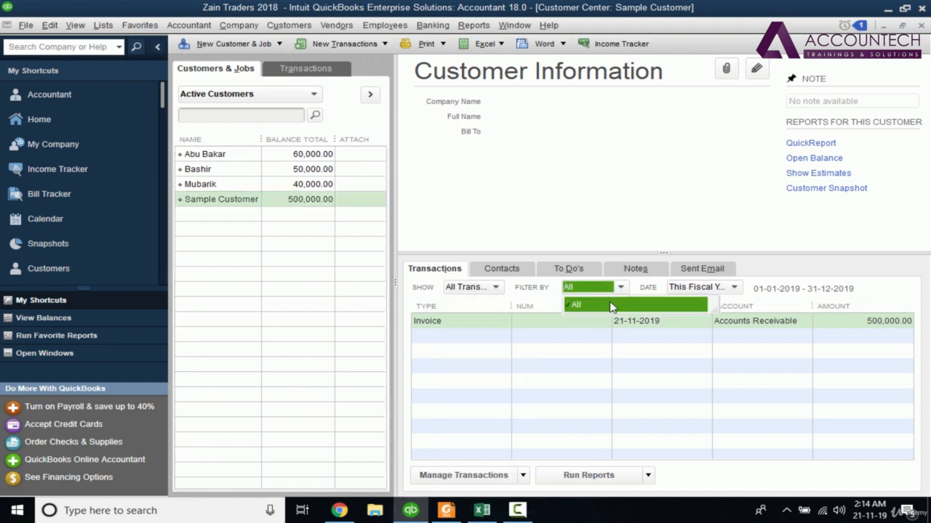
pyautogui.click(612, 307)
pyautogui.click(736, 288)
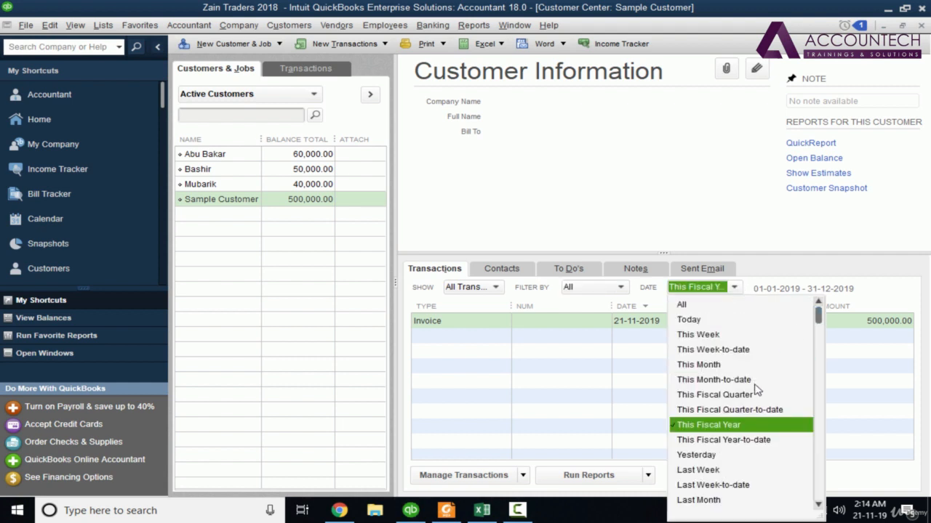
pyautogui.click(705, 305)
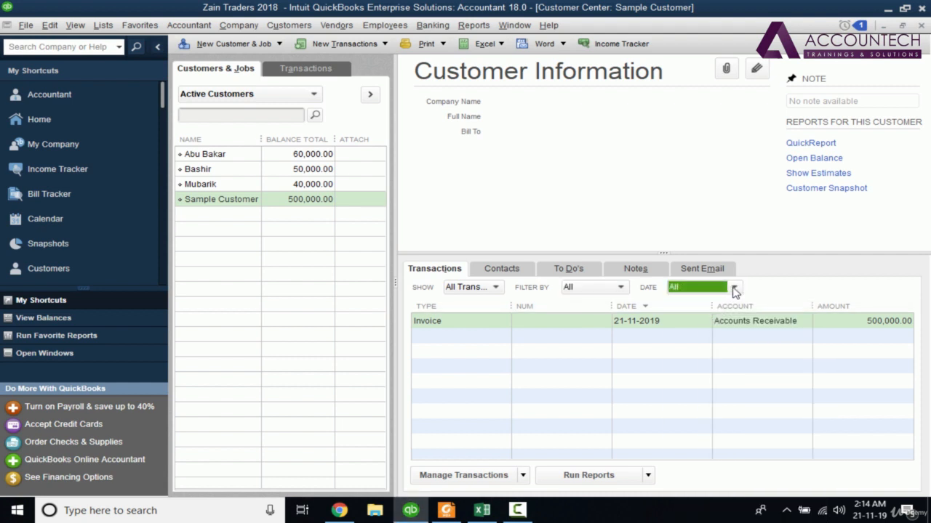
# - Open Sample Customer's opening balance invoice, delete it and return to the customer list
pyautogui.click(558, 327)
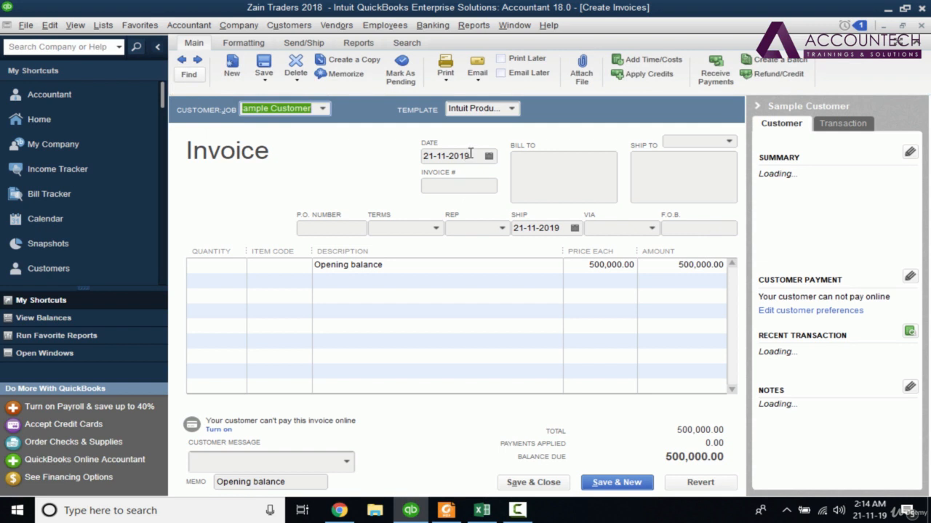
pyautogui.click(470, 155)
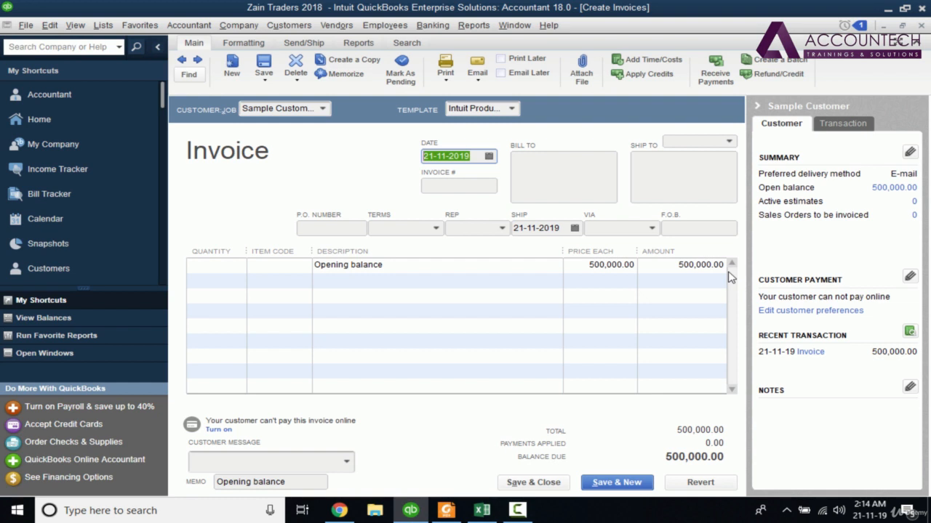
pyautogui.click(296, 64)
pyautogui.click(439, 167)
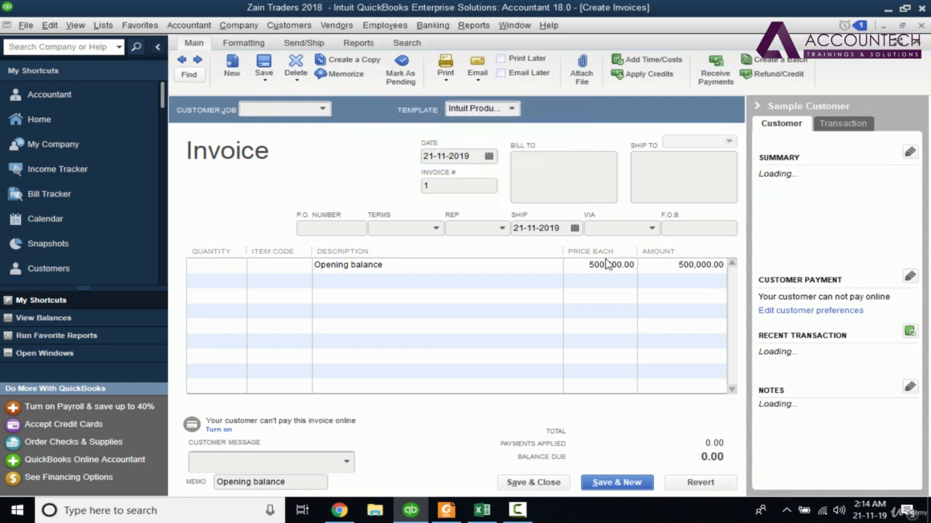
pyautogui.click(921, 25)
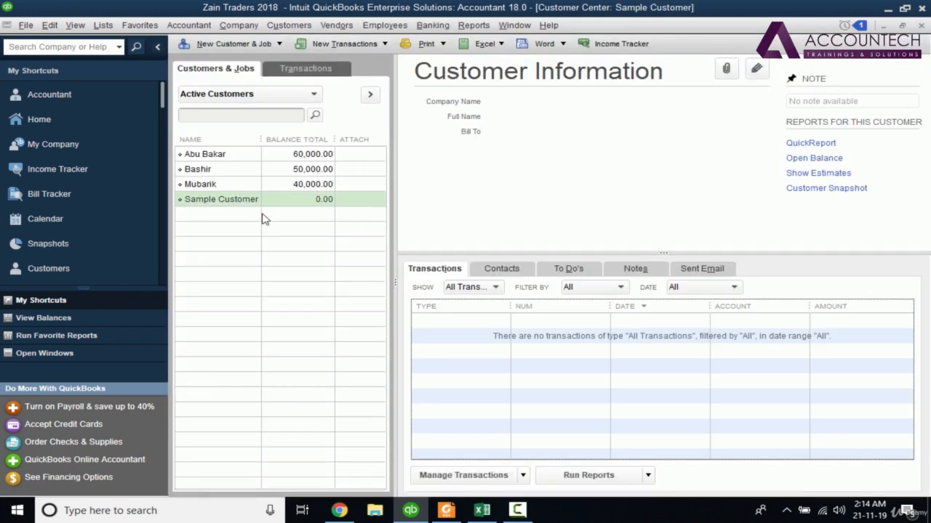
# - Delete Sample Customer from the customer list and confirm the deletion
pyautogui.rightClick(223, 204)
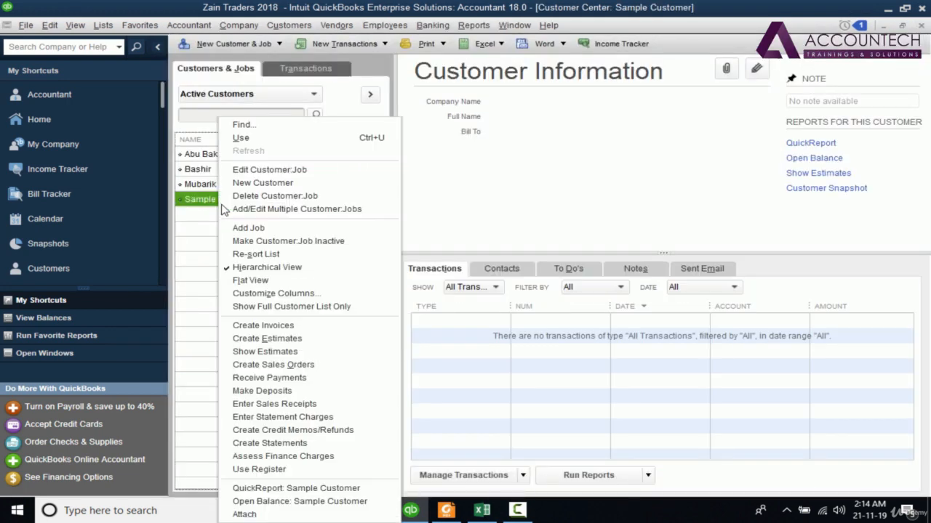
pyautogui.click(276, 196)
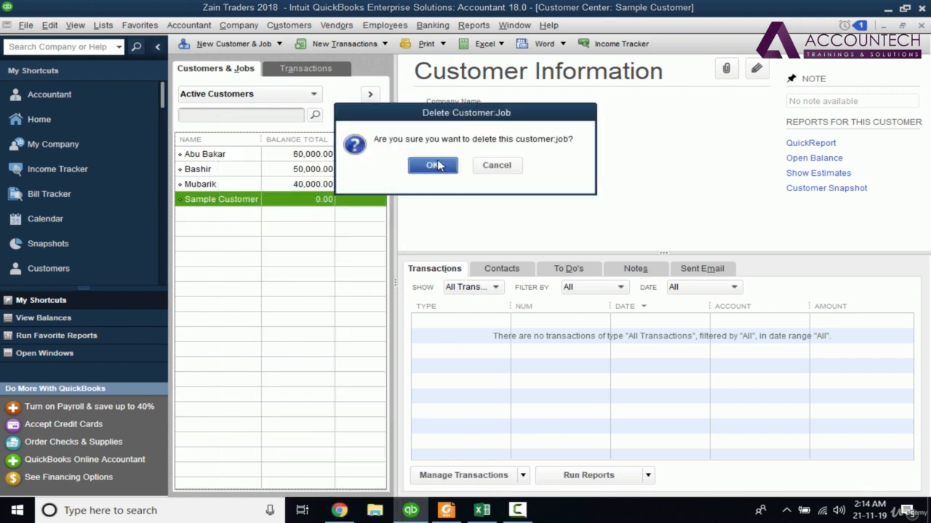
pyautogui.click(434, 165)
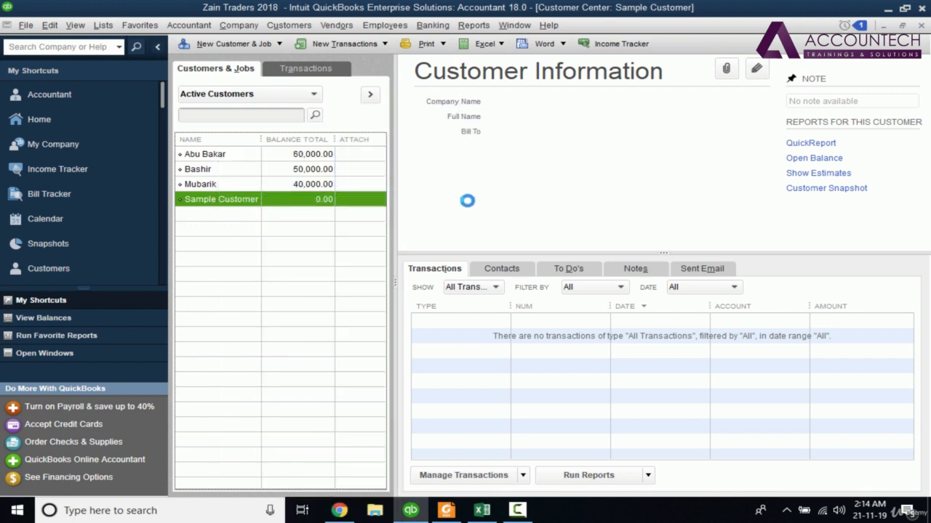
# - Create the customer Sample Customer again with an opening balance of 5,000 as of 21-11-2019
pyautogui.click(218, 47)
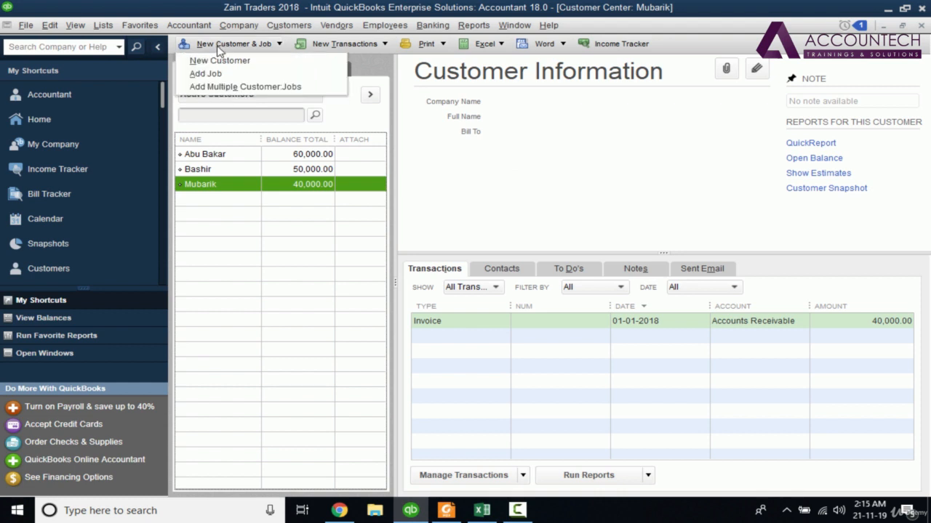
pyautogui.click(207, 60)
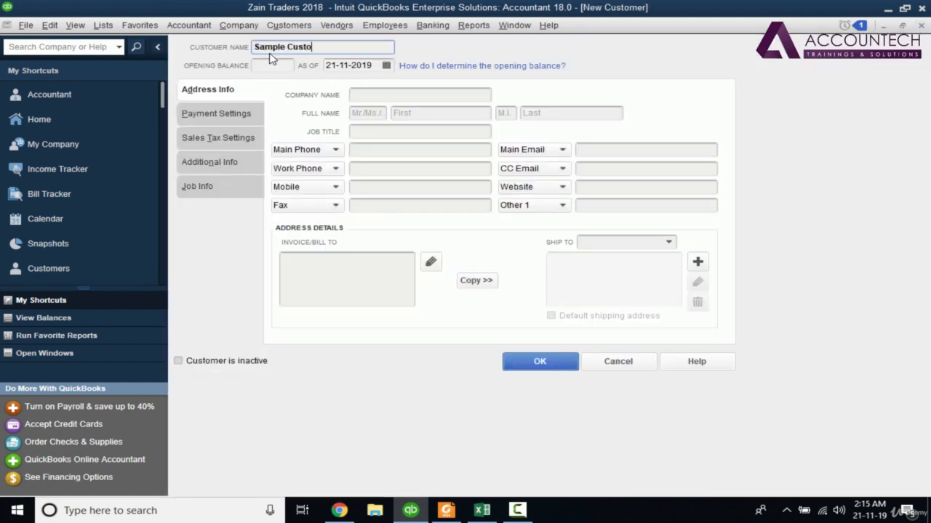
pyautogui.press('Tab')
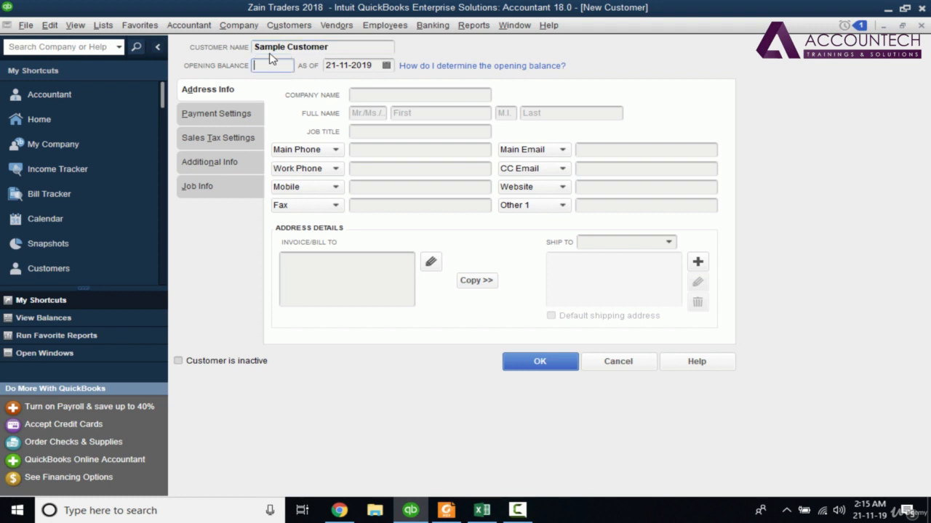
pyautogui.write('5,000')
pyautogui.press('Tab')
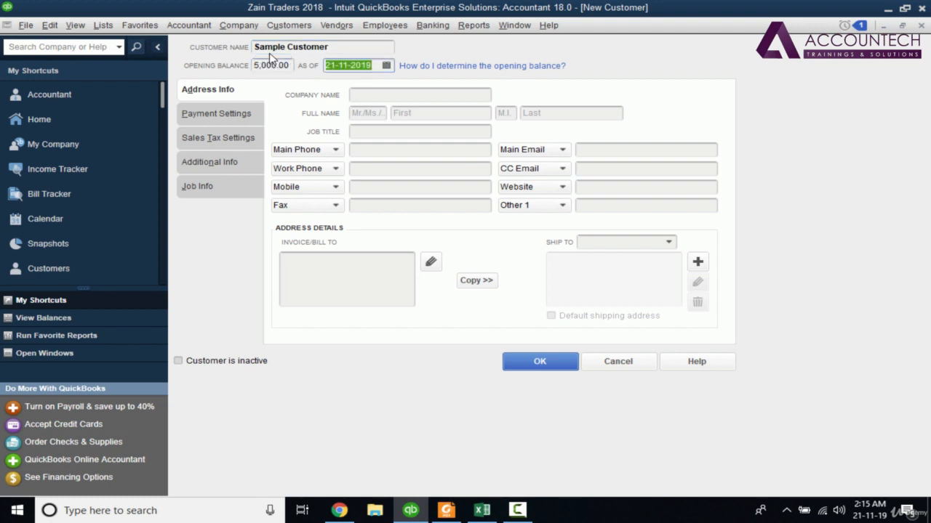
pyautogui.click(538, 360)
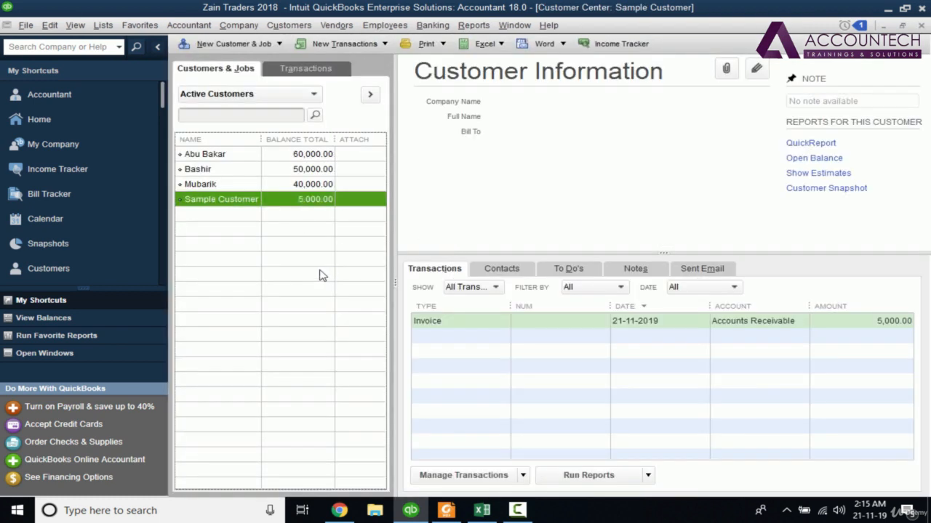
# - Change the date of Sample Customer's opening balance invoice to 01-01-2018, save it and close the invoice form
pyautogui.click(450, 323)
pyautogui.click(267, 204)
pyautogui.click(656, 327)
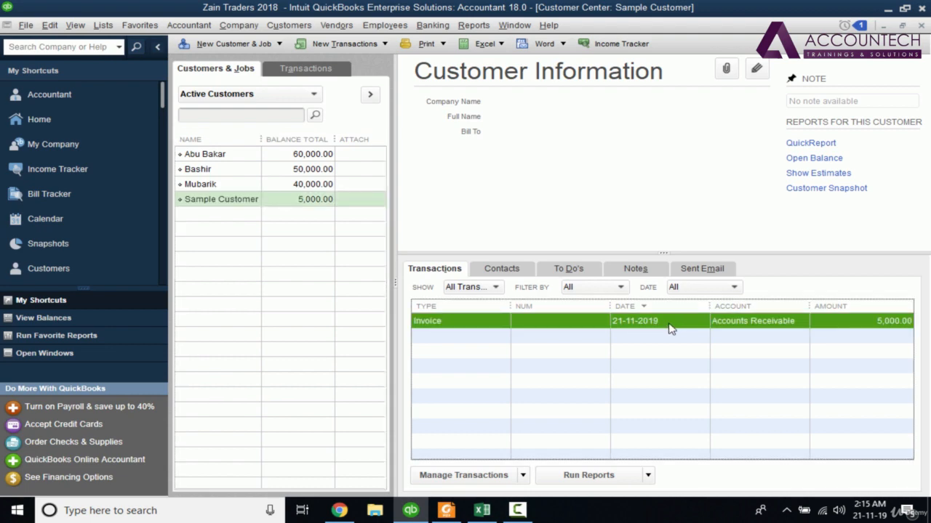
pyautogui.doubleClick(670, 323)
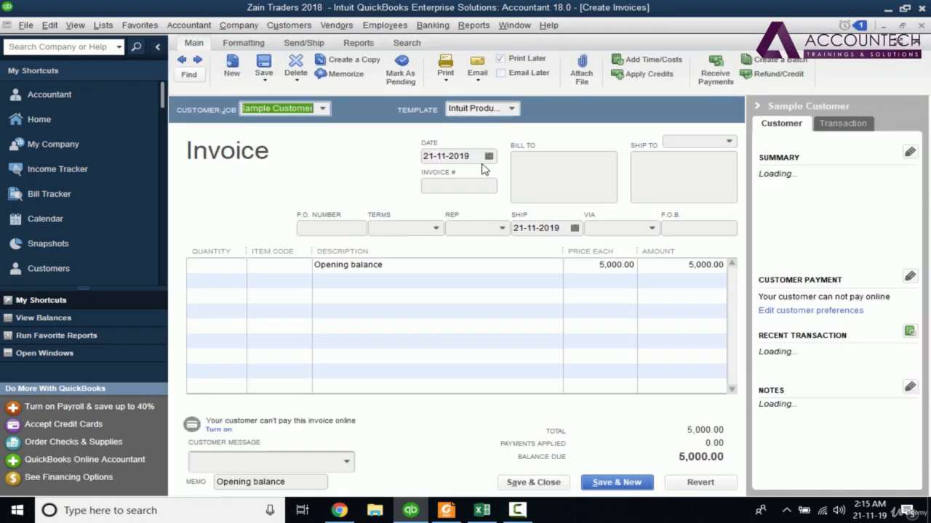
pyautogui.click(477, 156)
pyautogui.write('01-')
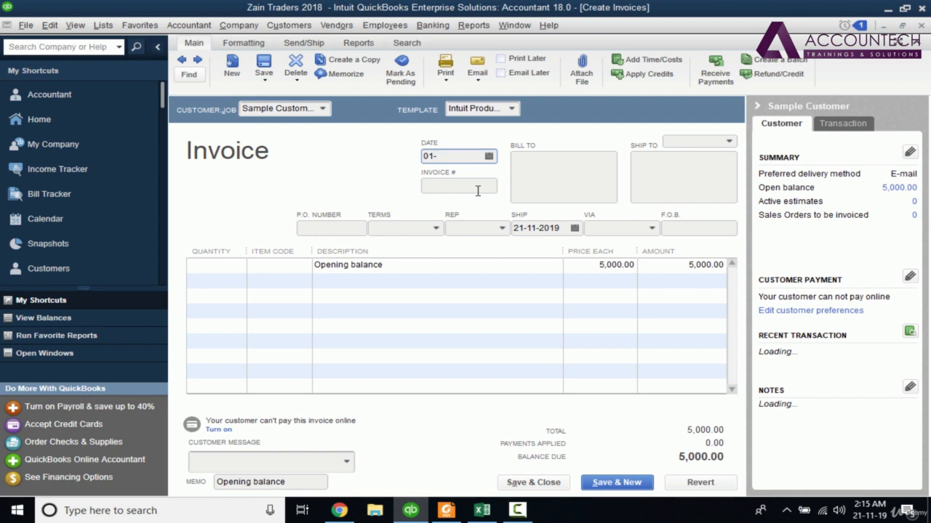
pyautogui.write('01-1')
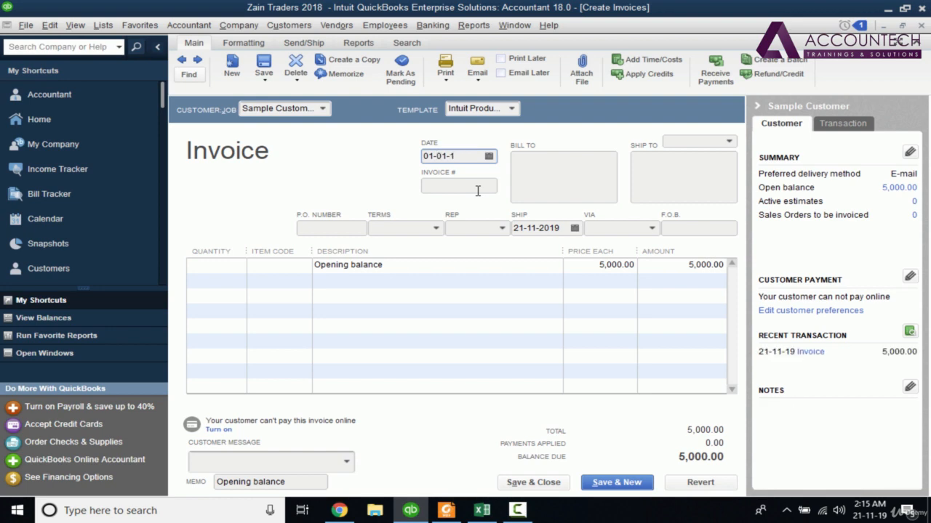
pyautogui.write('9')
pyautogui.press('Return')
pyautogui.click(429, 164)
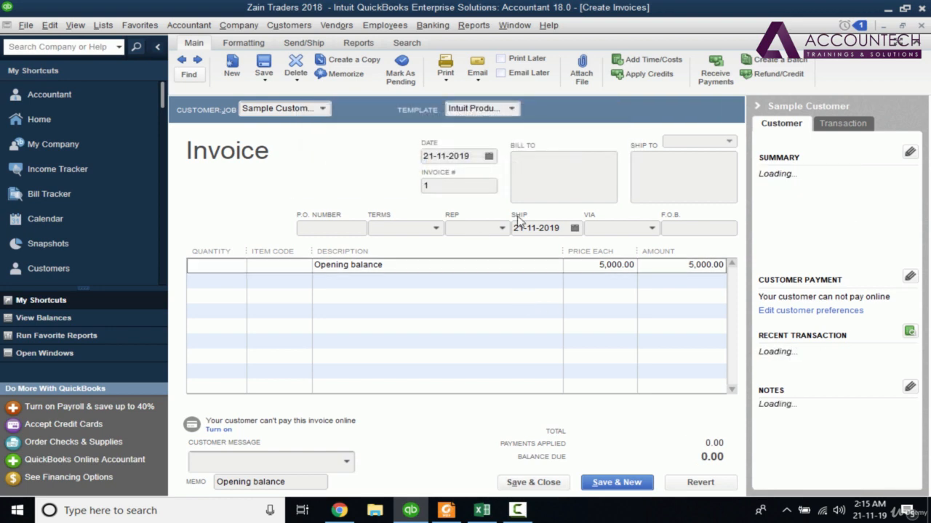
pyautogui.press('Escape')
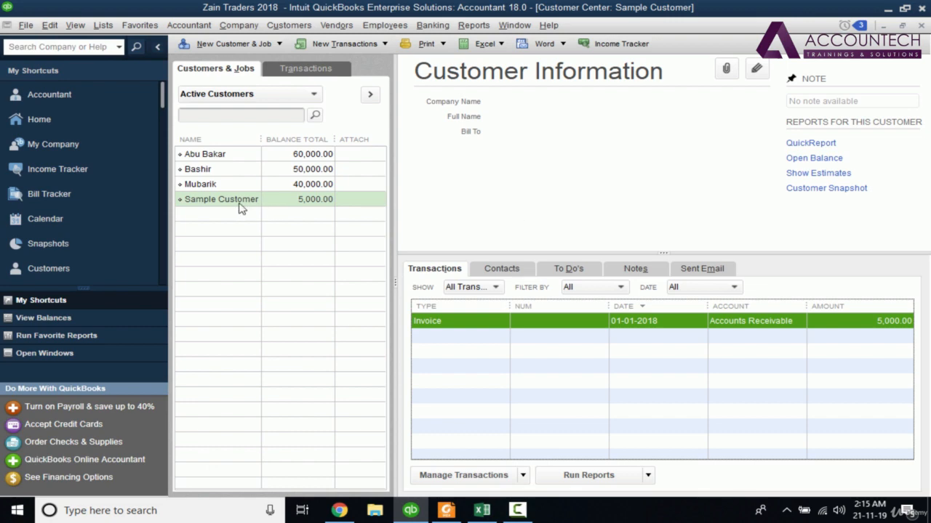
# - Delete Sample Customer's opening balance invoice and remove Sample Customer from the customer list
pyautogui.doubleClick(488, 321)
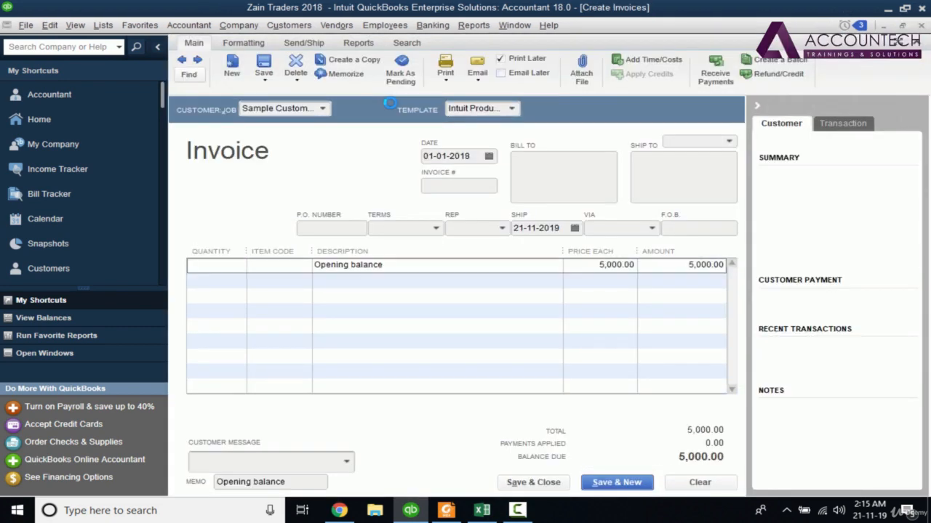
pyautogui.click(283, 64)
pyautogui.press('Return')
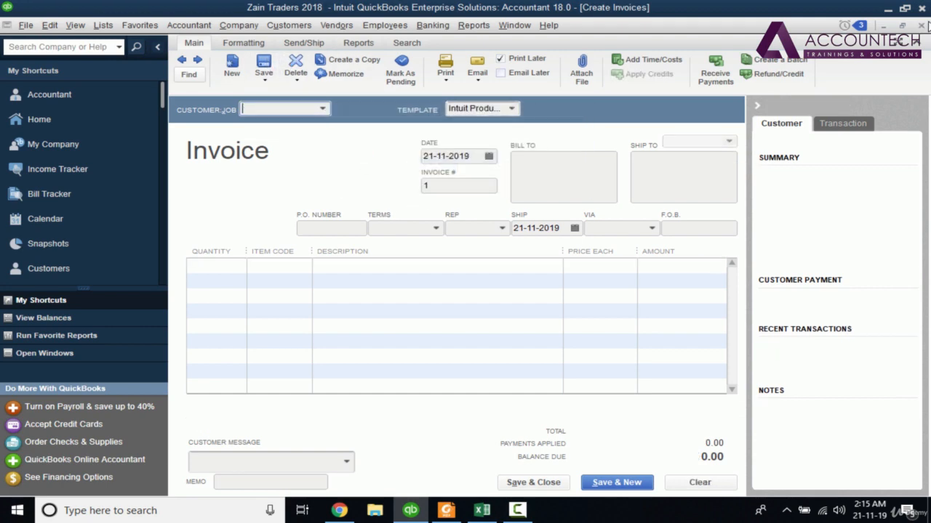
pyautogui.press('Escape')
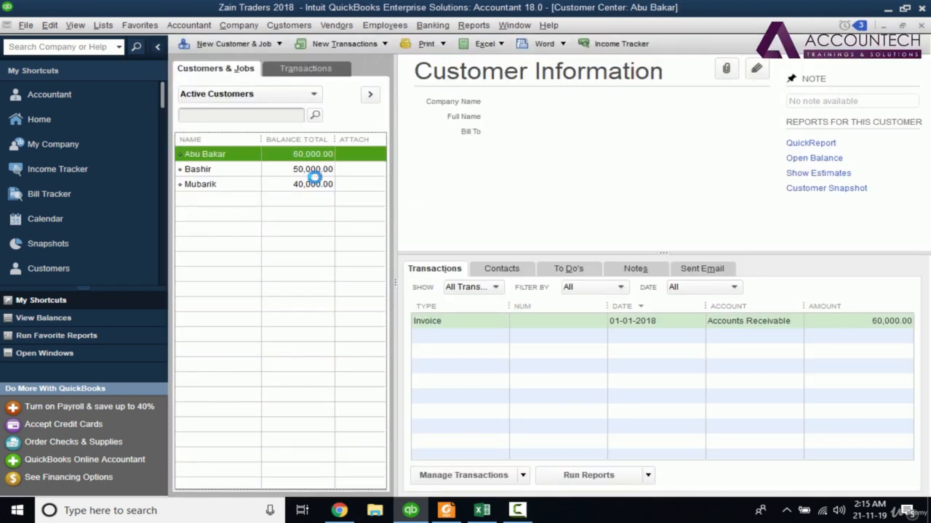